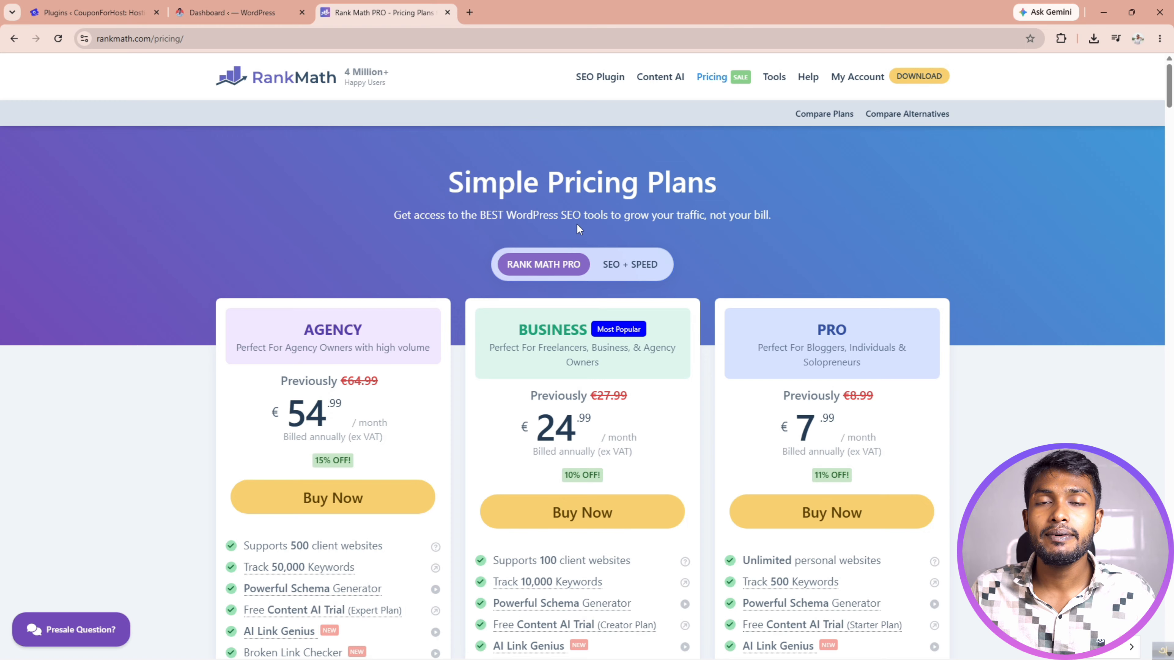
- Choose the Rank Math Pro plan and download the Rank Math SEO Pro plugin from the account's product downloads
{"action": "scroll", "coordinate": [578, 226], "scroll_direction": "down", "scroll_amount": 2}
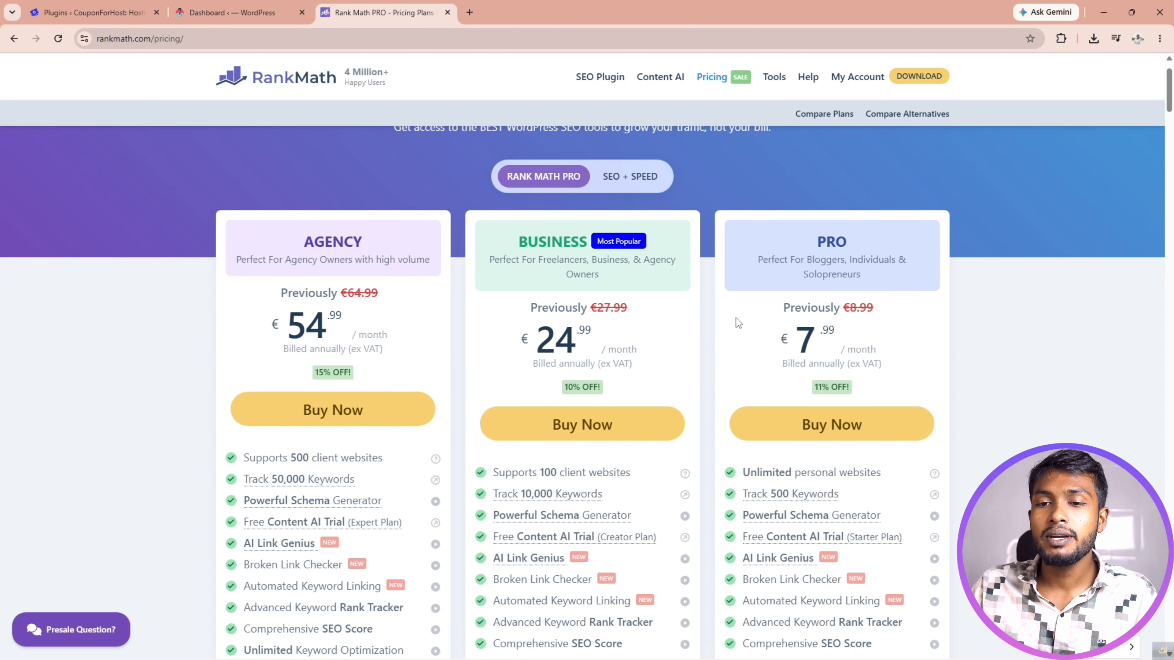
{"action": "left_click", "coordinate": [798, 425]}
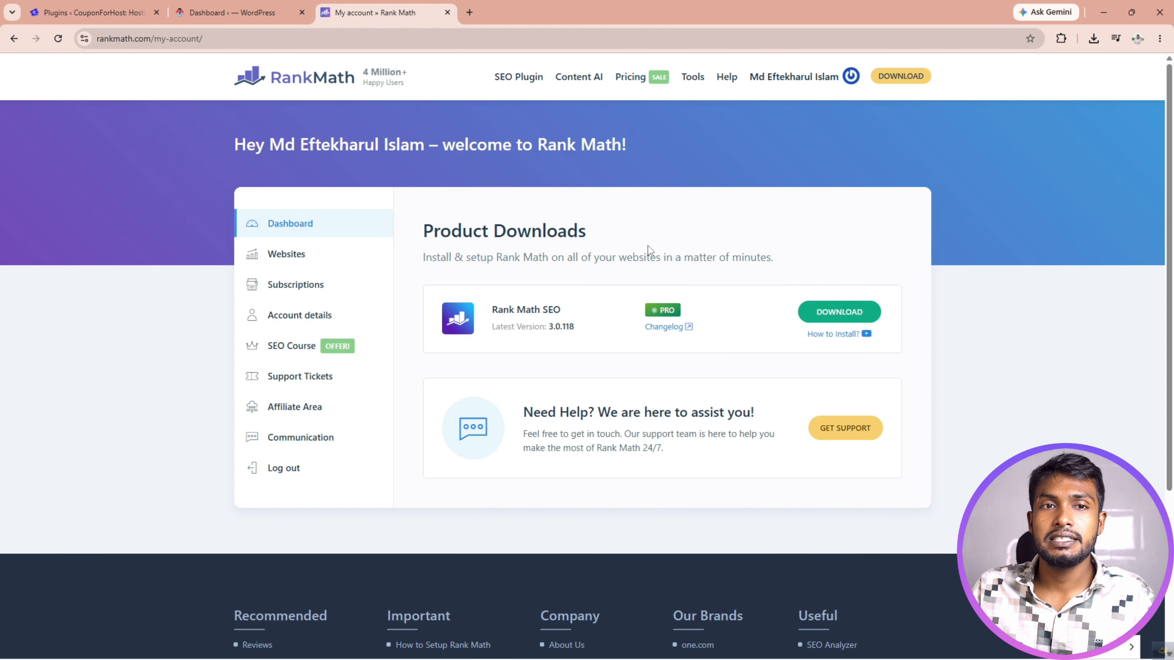
{"action": "left_click", "coordinate": [840, 313]}
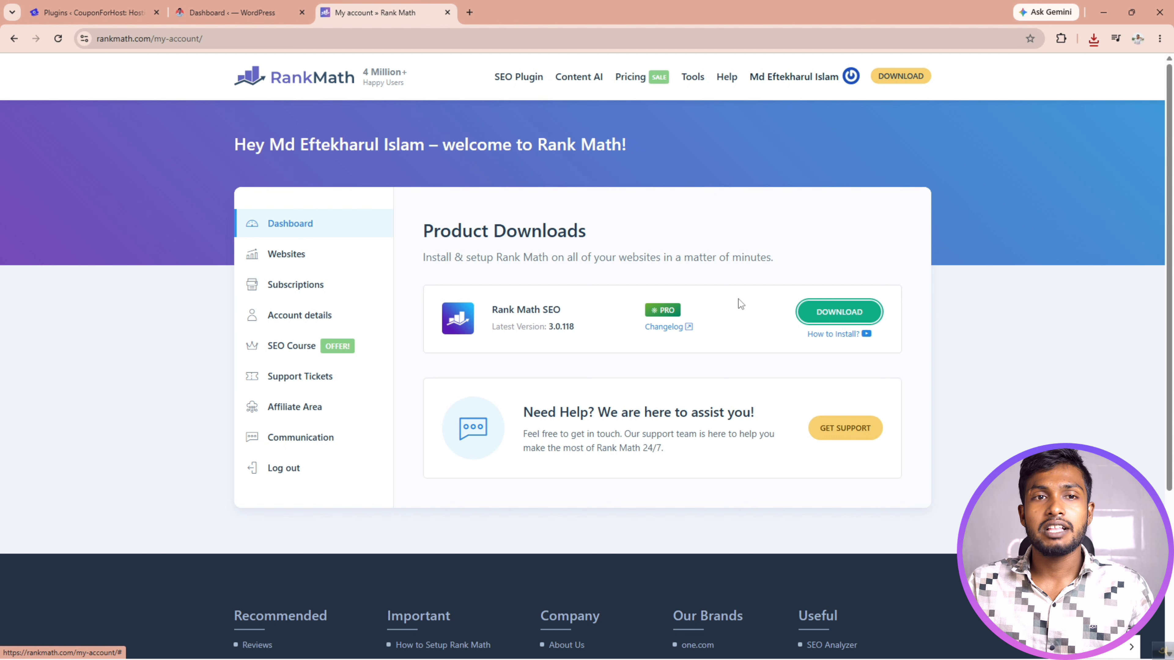
- Upload seo-by-rank-math-pro.zip as a new plugin on the WordPress site and run its installation
{"action": "left_click", "coordinate": [233, 22]}
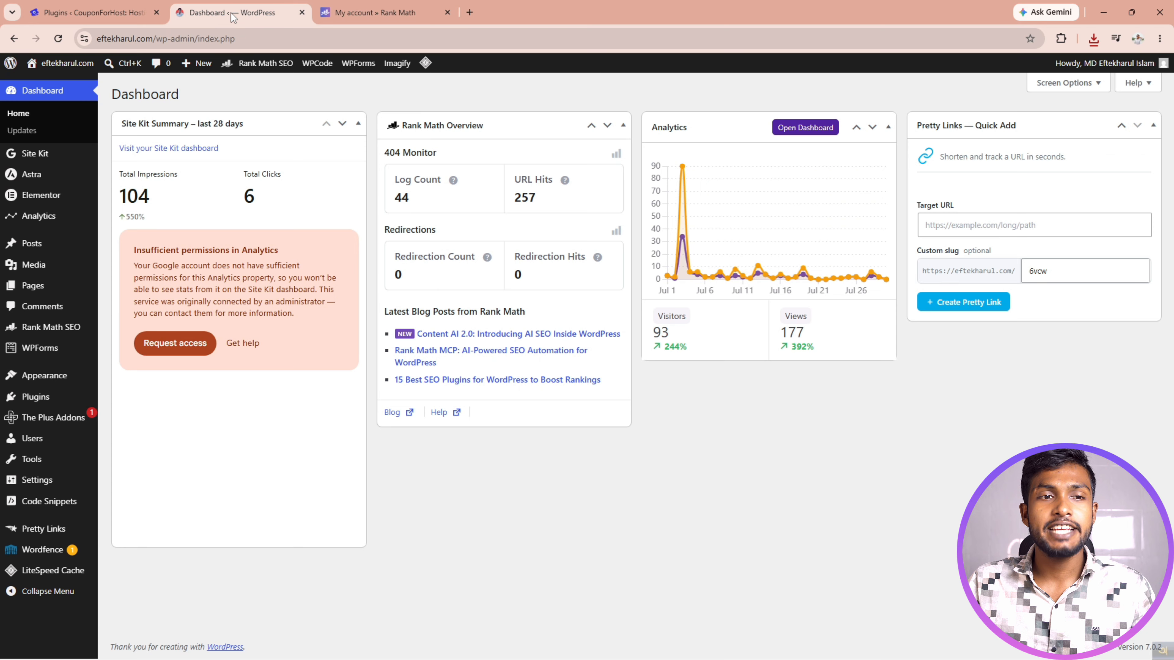
{"action": "mouse_move", "coordinate": [55, 398]}
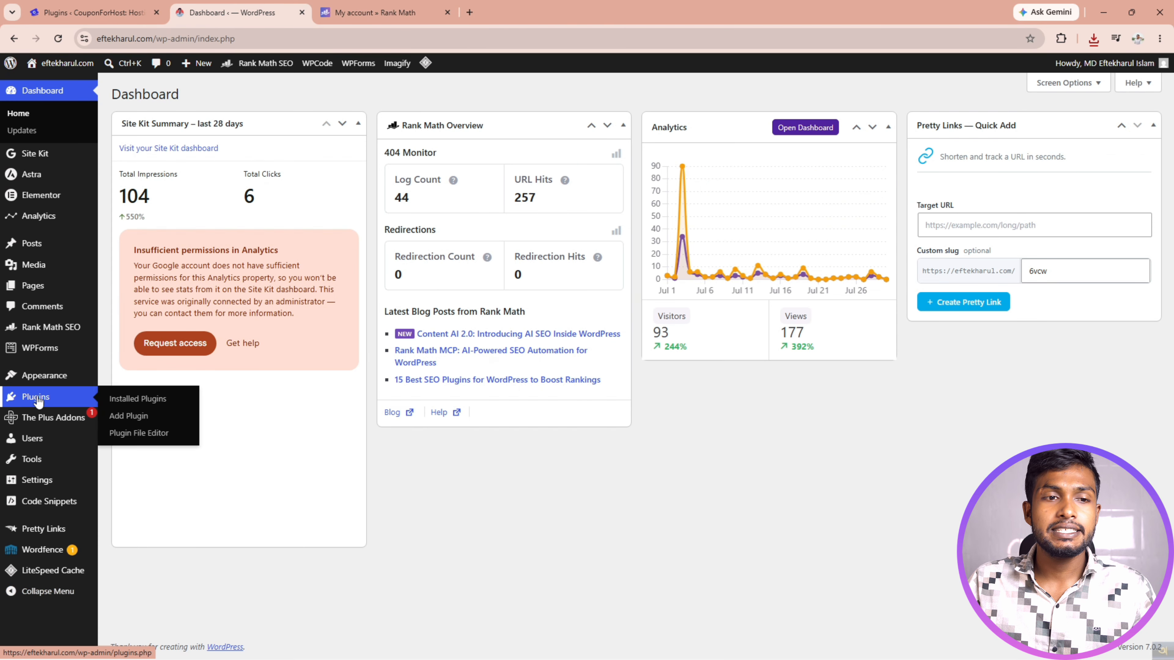
{"action": "left_click", "coordinate": [131, 419]}
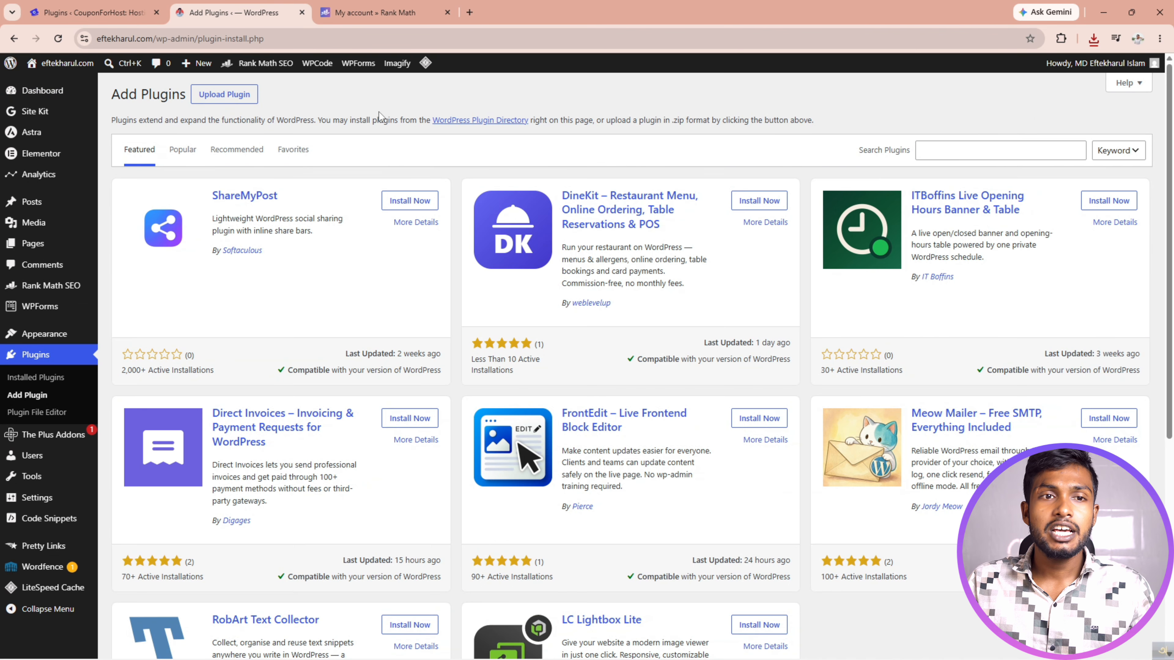
{"action": "left_click", "coordinate": [238, 103]}
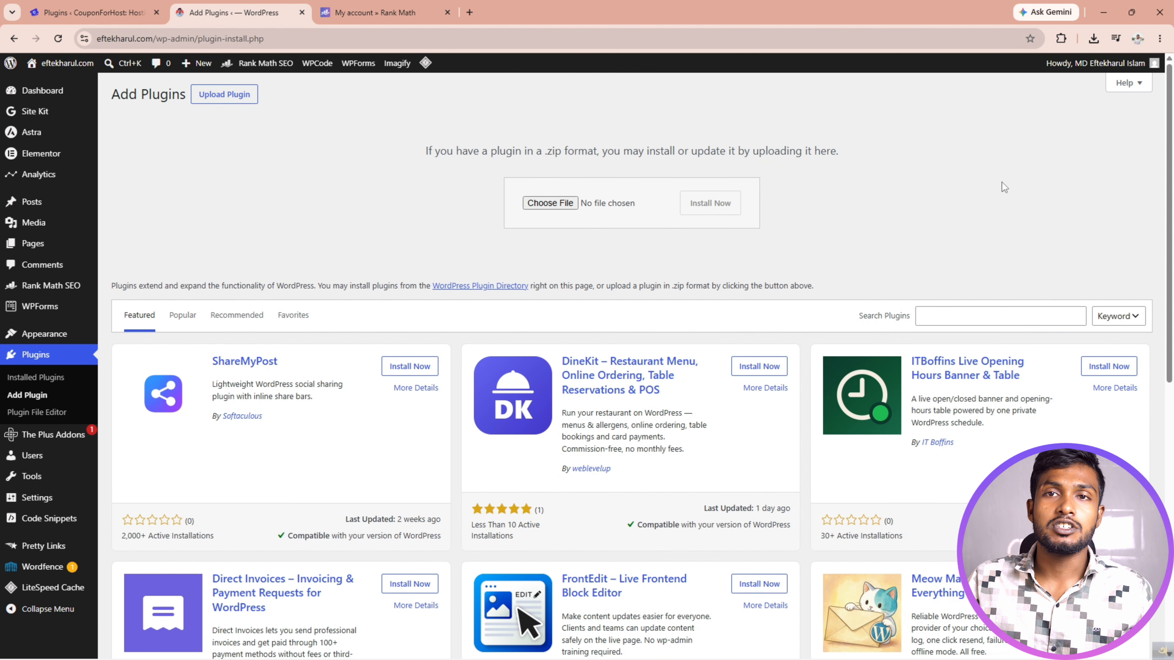
{"action": "left_click", "coordinate": [1094, 39]}
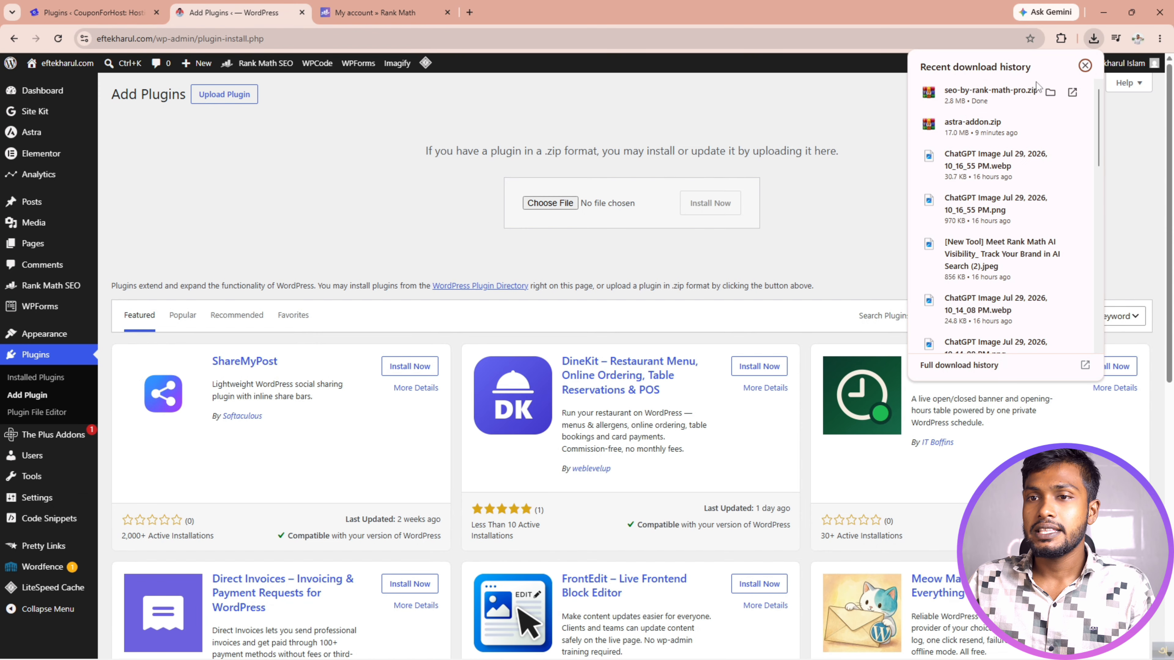
{"action": "left_click_drag", "start_coordinate": [999, 95], "coordinate": [600, 204]}
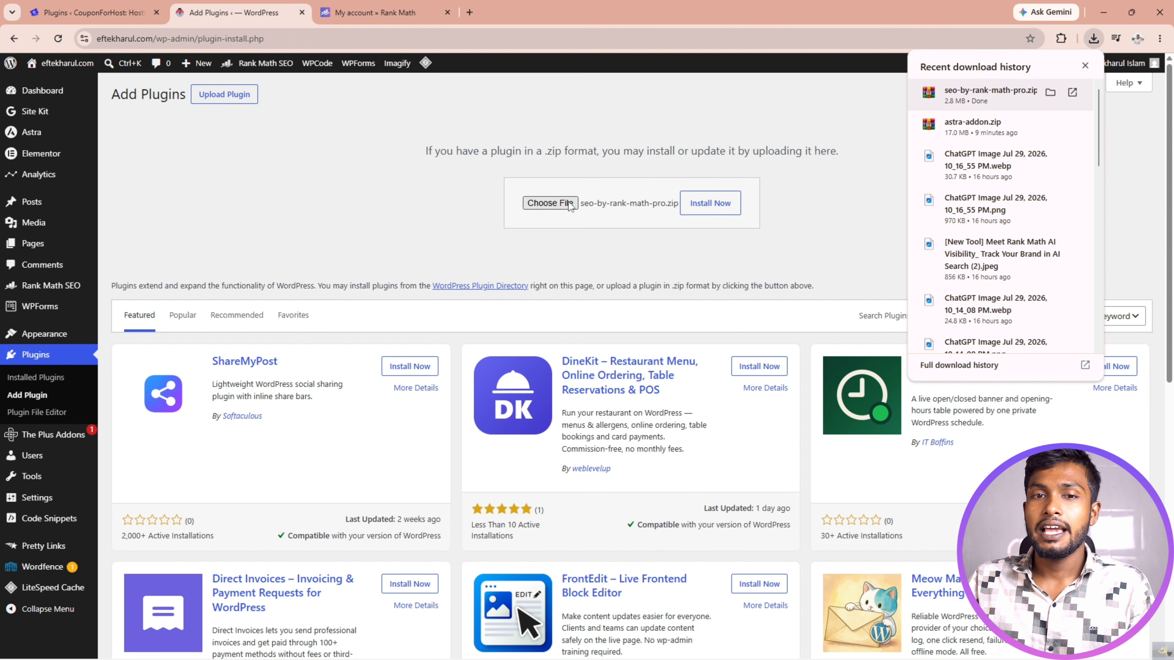
{"action": "left_click", "coordinate": [712, 206]}
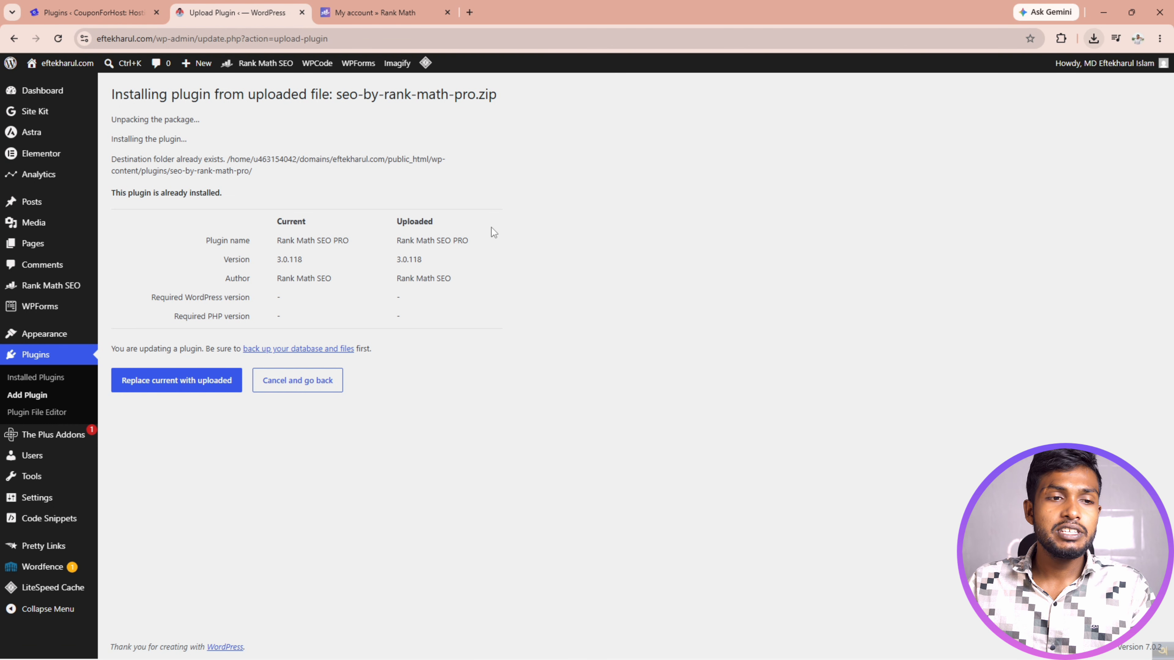
- Look through the Rank Math SEO modules for AI Link Genius and its description
{"action": "left_click", "coordinate": [52, 295]}
{"action": "scroll", "coordinate": [52, 298], "scroll_direction": "down", "scroll_amount": 5}
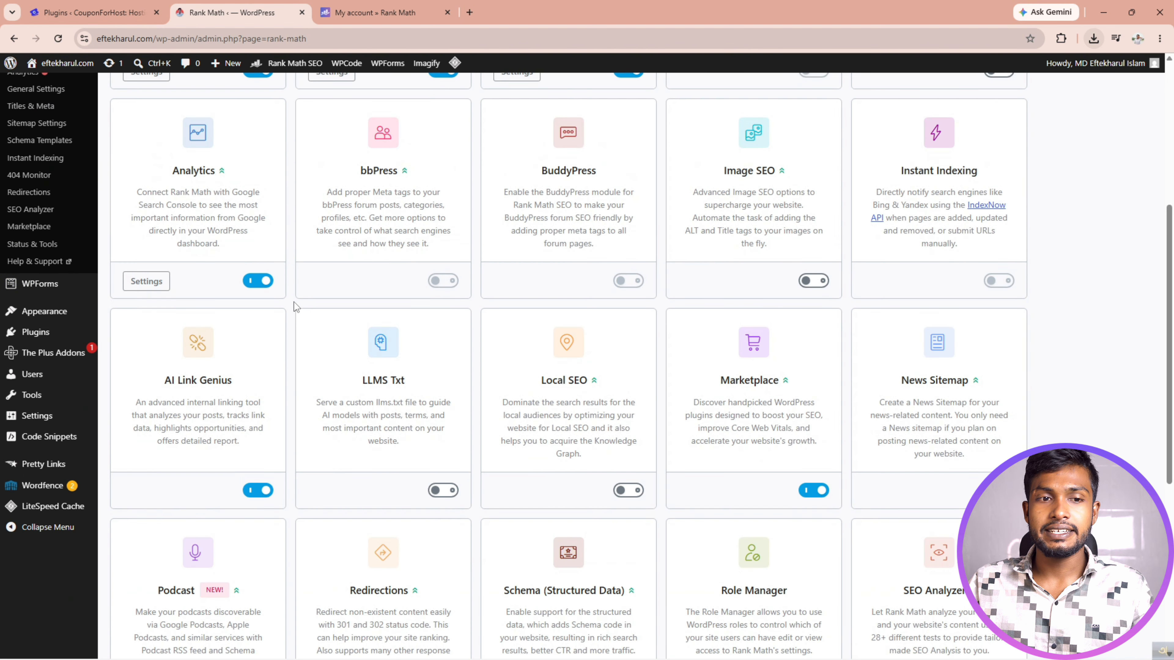
{"action": "left_click_drag", "start_coordinate": [157, 379], "coordinate": [236, 384]}
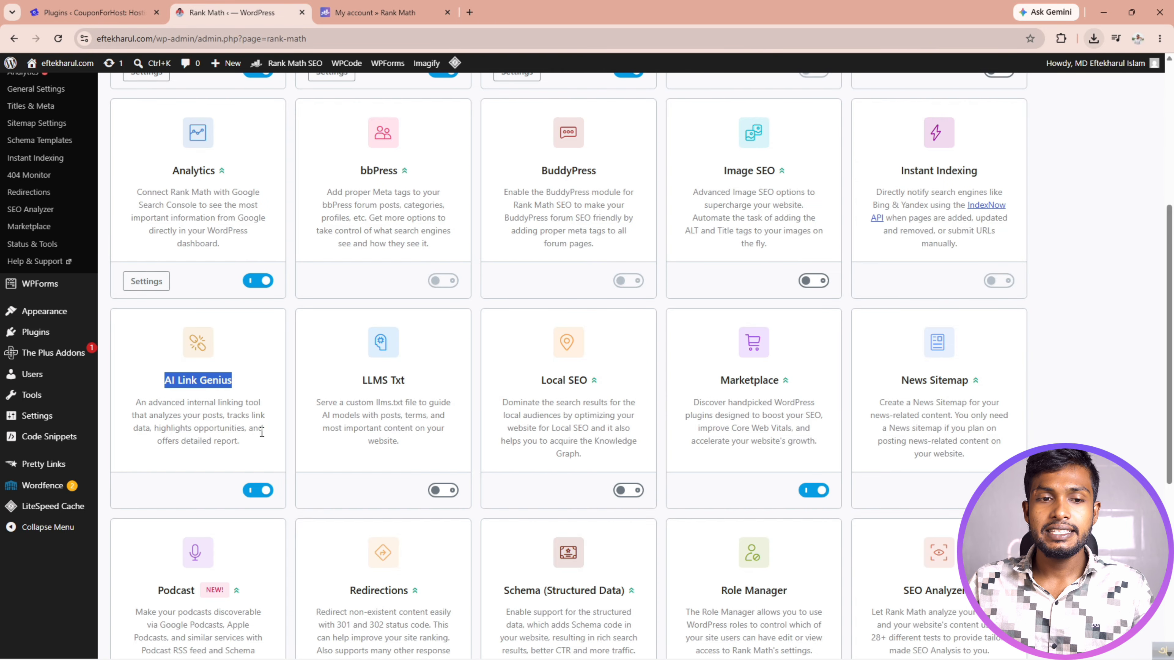
{"action": "scroll", "coordinate": [53, 281], "scroll_direction": "up", "scroll_amount": 5}
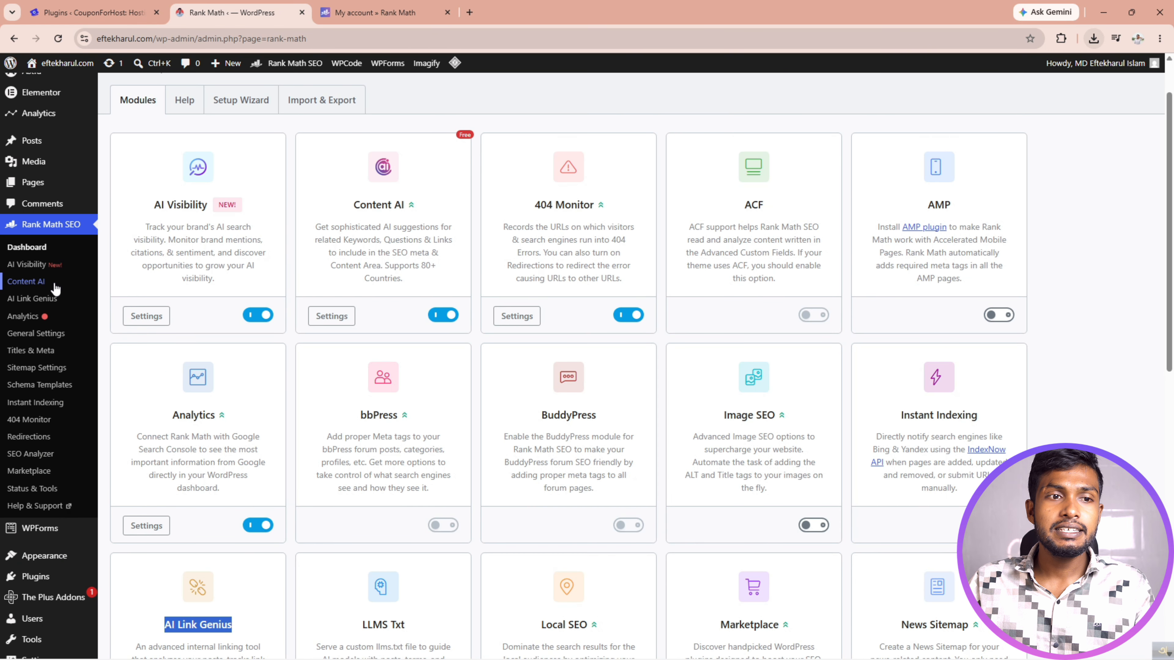
- Open AI Link Genius and start a link audit covering all link statuses and both internal and external links
{"action": "left_click", "coordinate": [45, 299]}
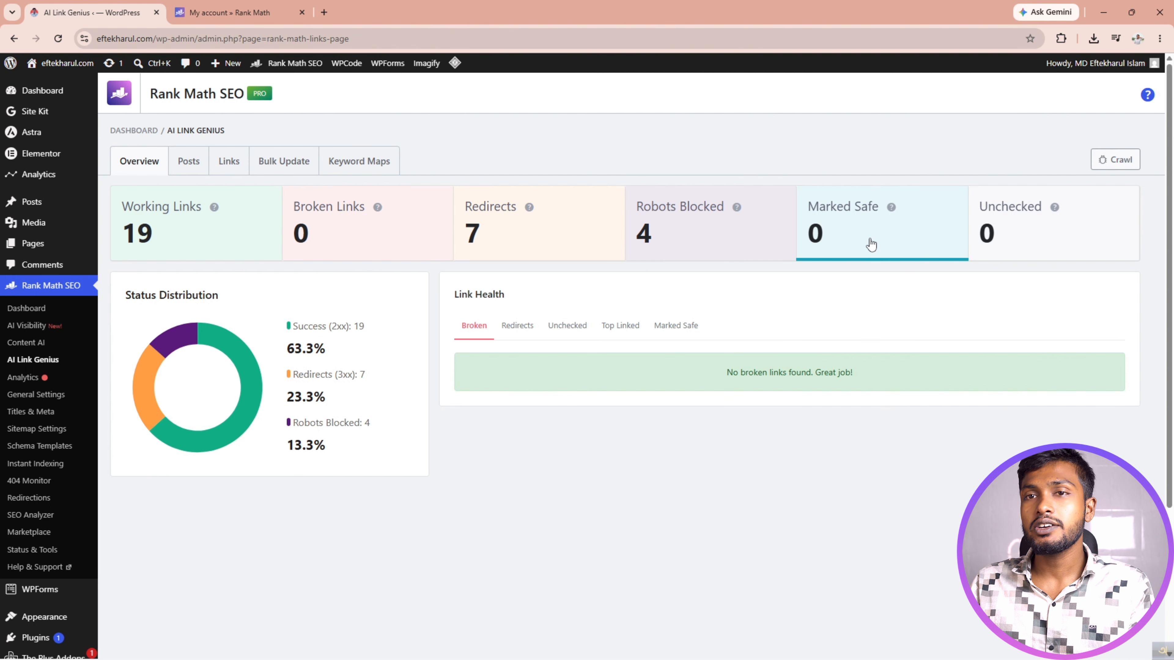
{"action": "left_click", "coordinate": [1123, 162]}
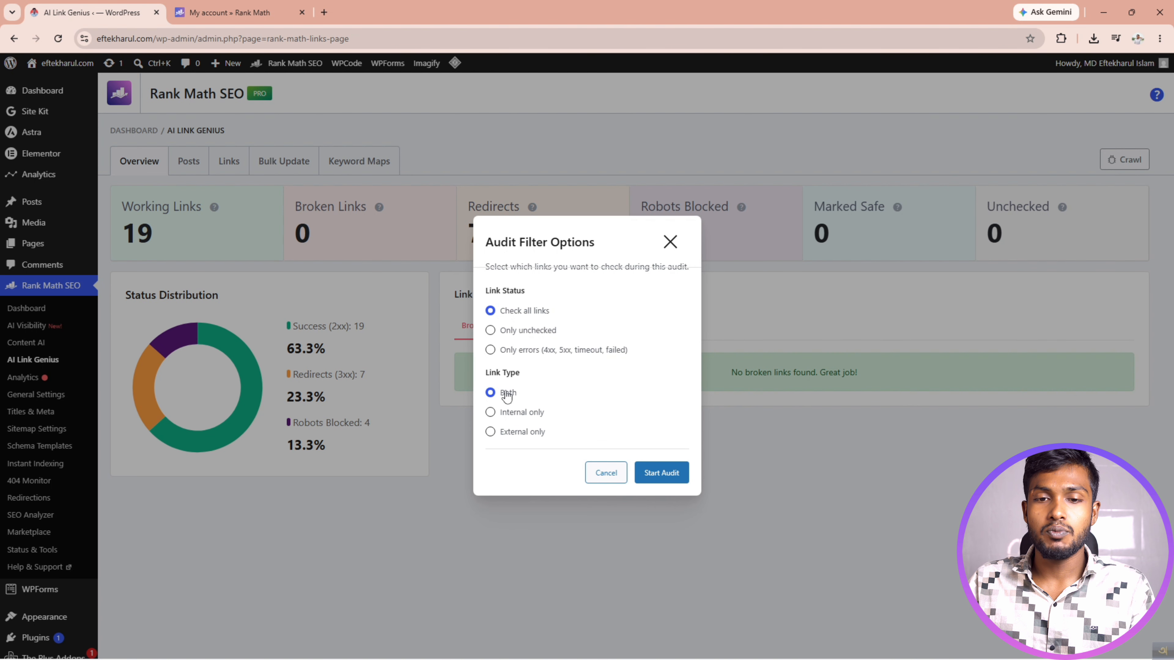
{"action": "left_click", "coordinate": [664, 472]}
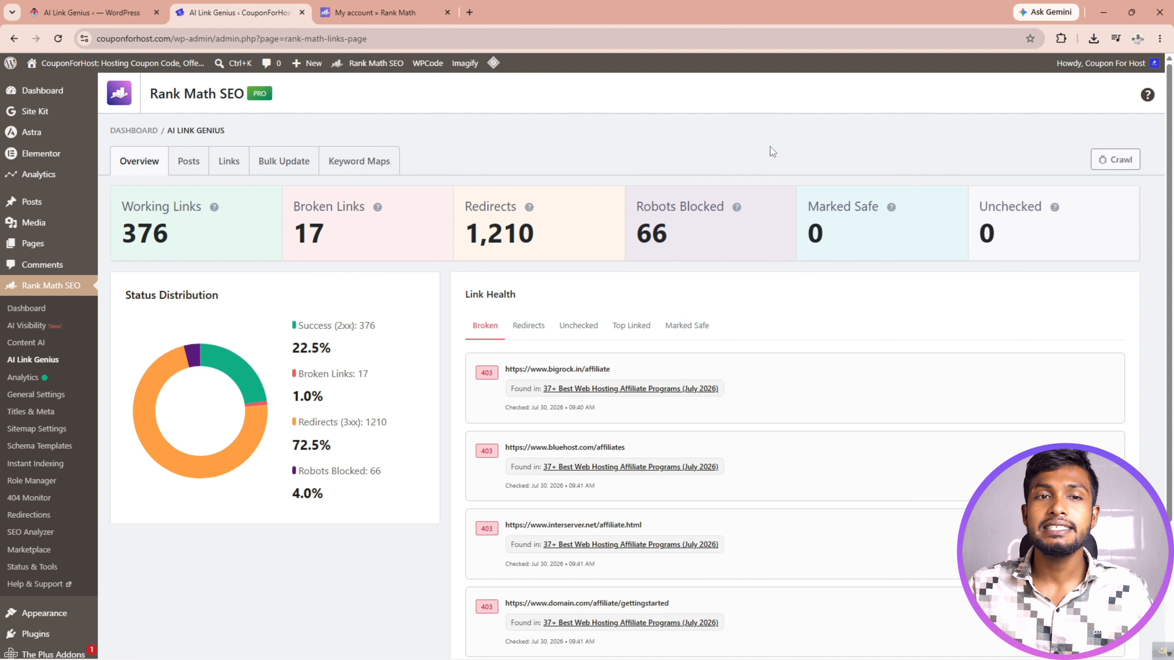
- List the broken links on the CouponForHost site, open the BigRock affiliate link for editing and save it
{"action": "left_click", "coordinate": [314, 253]}
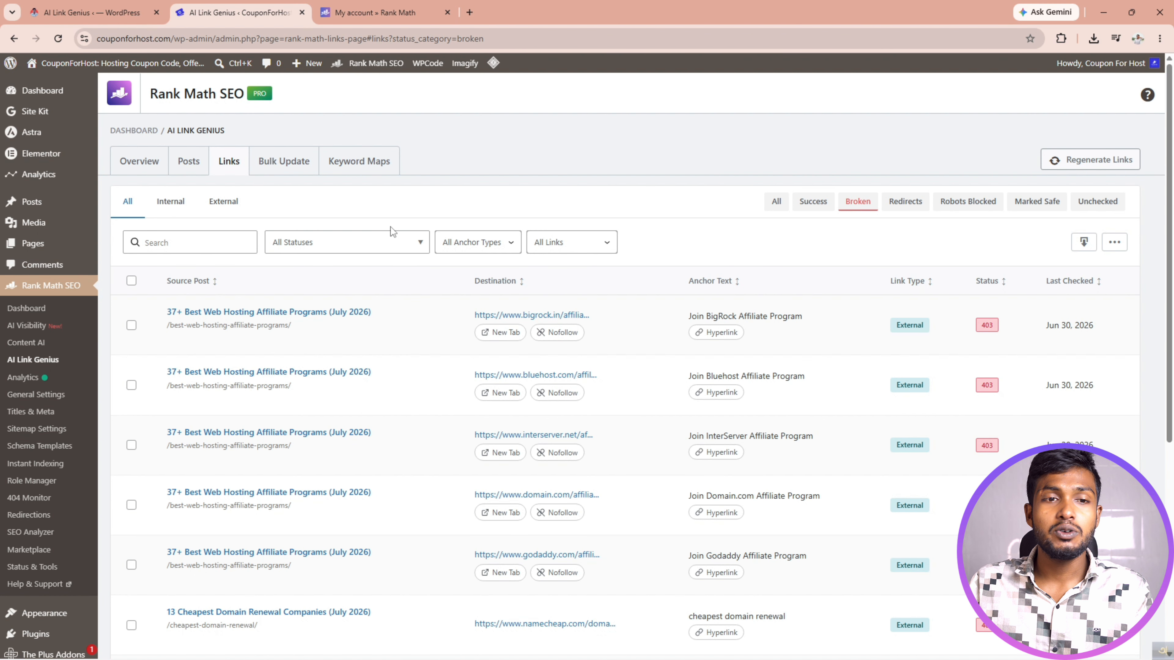
{"action": "mouse_move", "coordinate": [410, 303]}
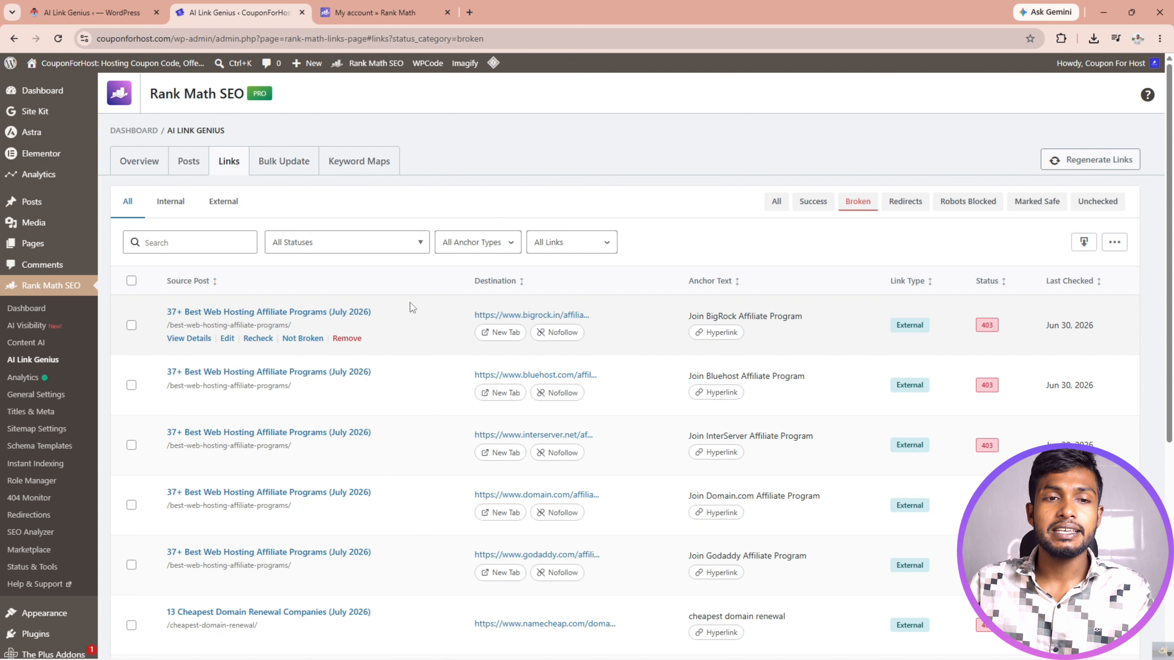
{"action": "left_click", "coordinate": [227, 339]}
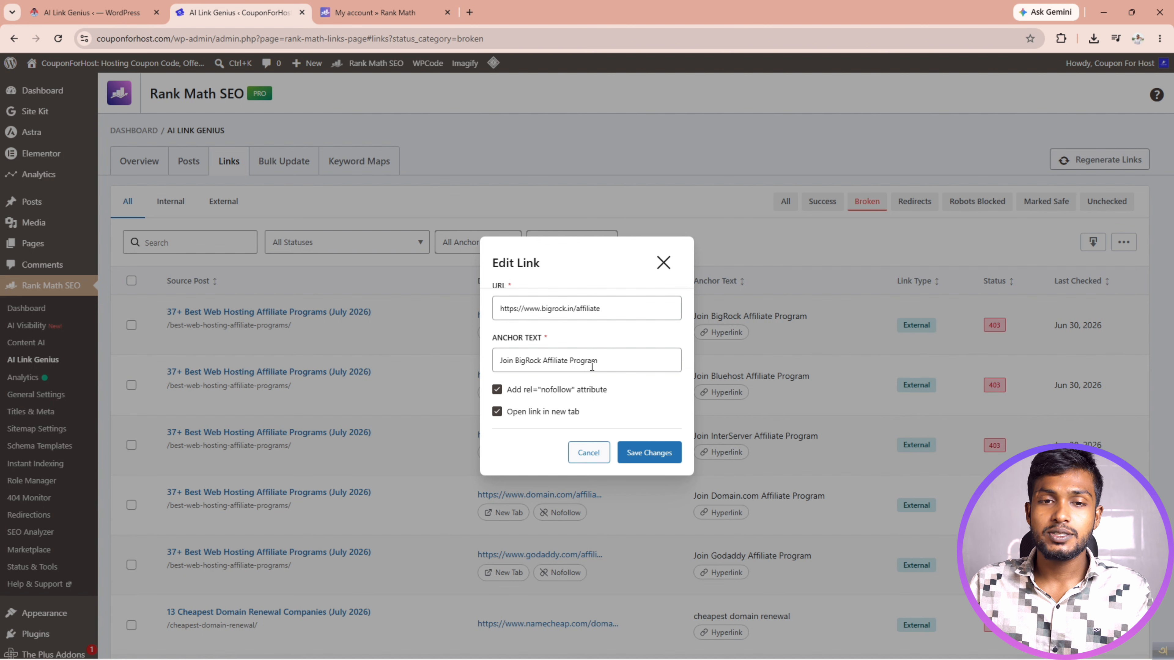
{"action": "left_click", "coordinate": [648, 449]}
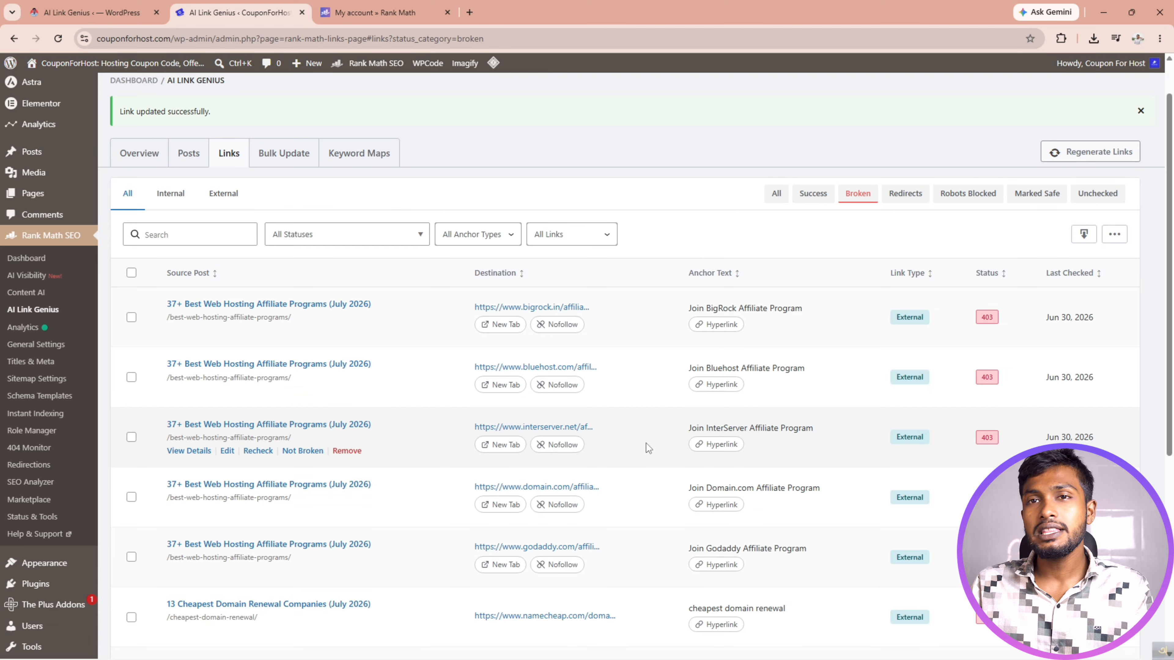
{"action": "scroll", "coordinate": [591, 160], "scroll_direction": "up", "scroll_amount": 2}
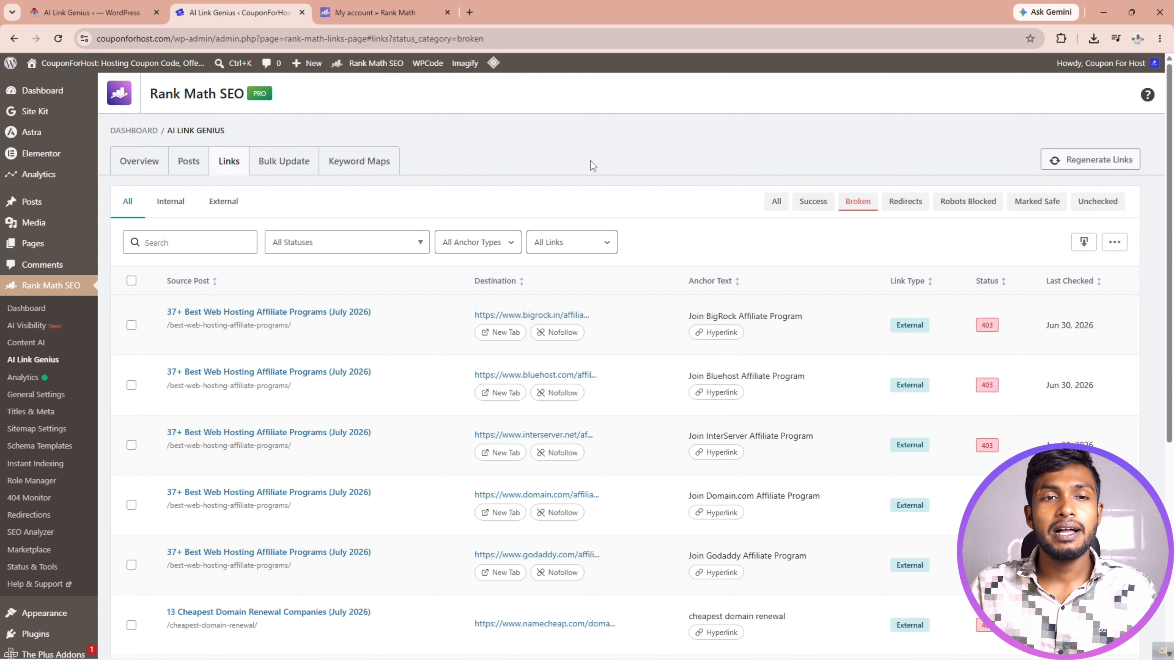
- Start a bulk link update without filters and set what to update to Both Anchor Text & URL
{"action": "left_click", "coordinate": [275, 171]}
{"action": "scroll", "coordinate": [288, 377], "scroll_direction": "down", "scroll_amount": 2}
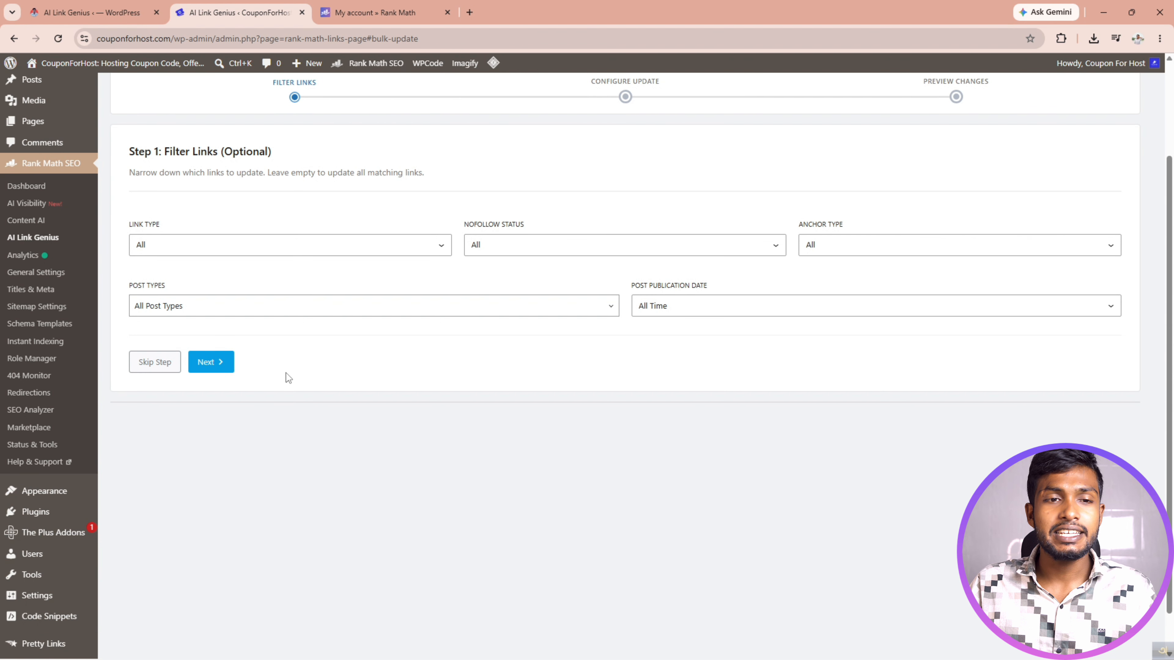
{"action": "left_click", "coordinate": [222, 365]}
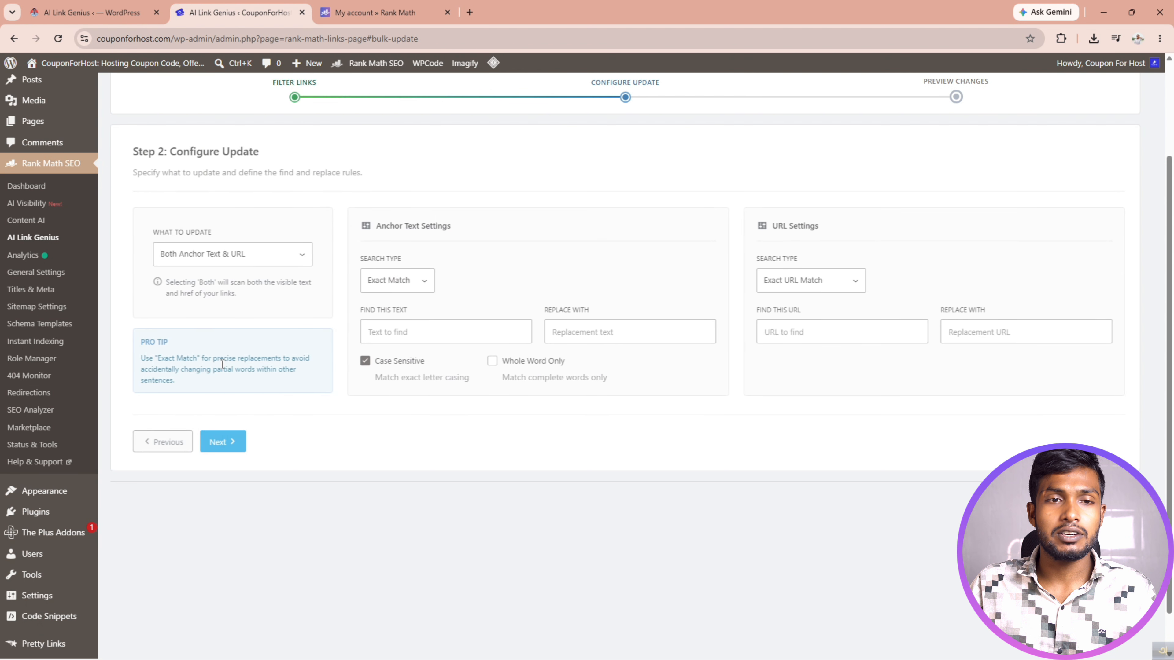
{"action": "left_click", "coordinate": [230, 258]}
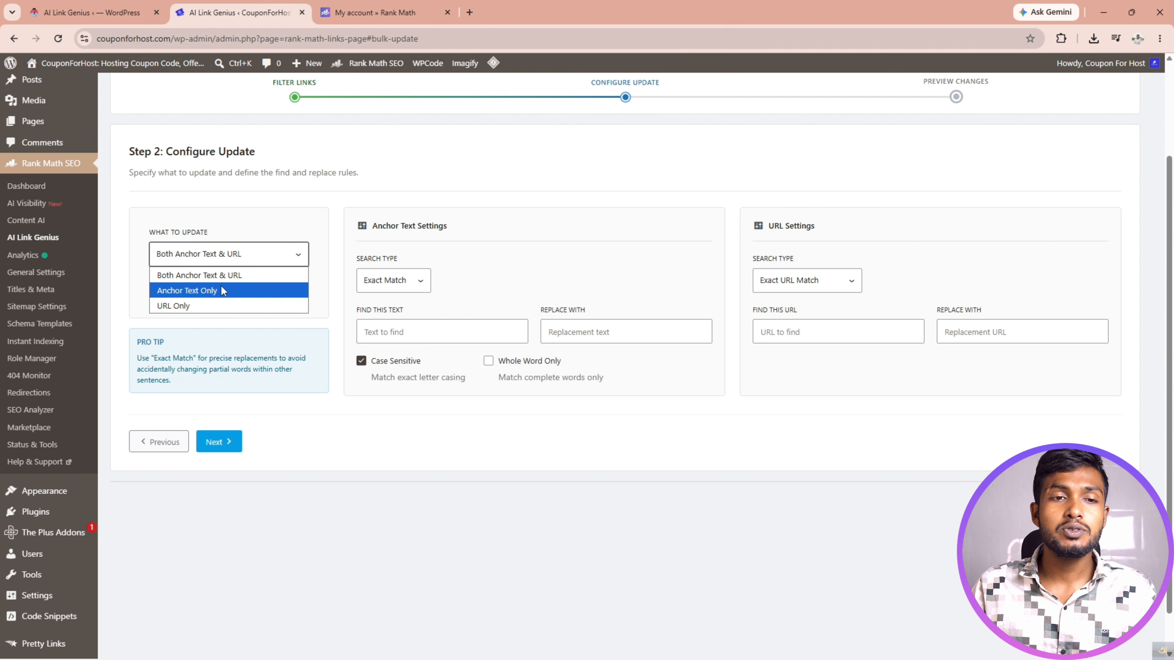
{"action": "left_click", "coordinate": [241, 273]}
- Fill in the anchor text rule to find the saved full name and replace it with the single-word name
{"action": "left_click", "coordinate": [406, 336]}
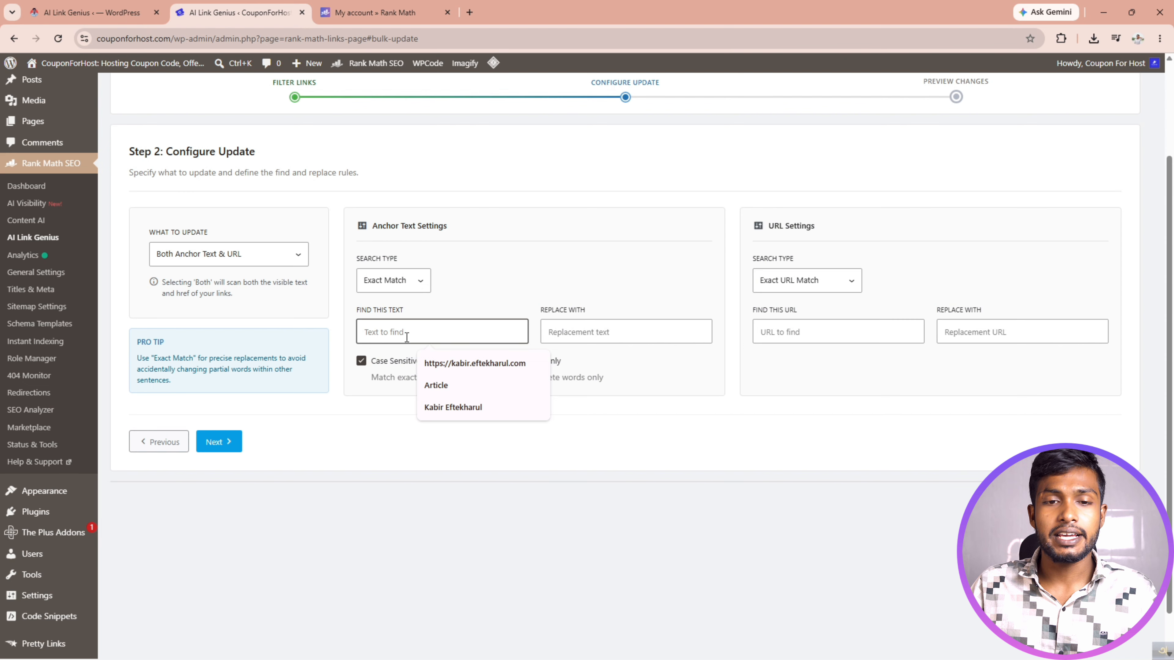
{"action": "left_click", "coordinate": [449, 409]}
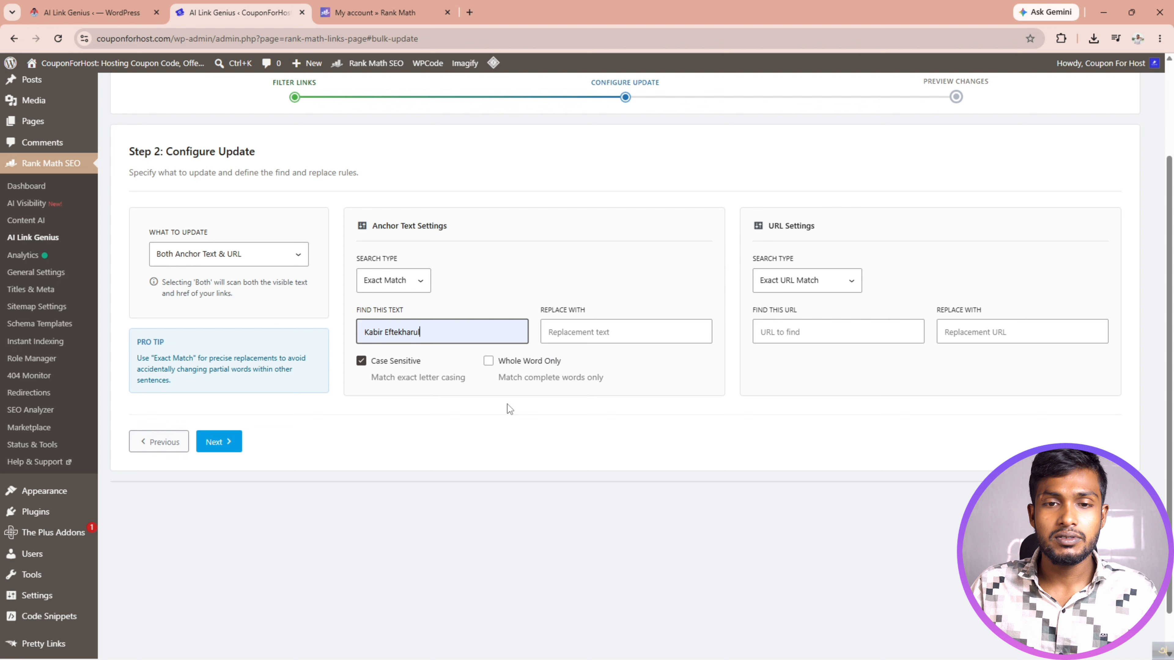
{"action": "left_click", "coordinate": [603, 334]}
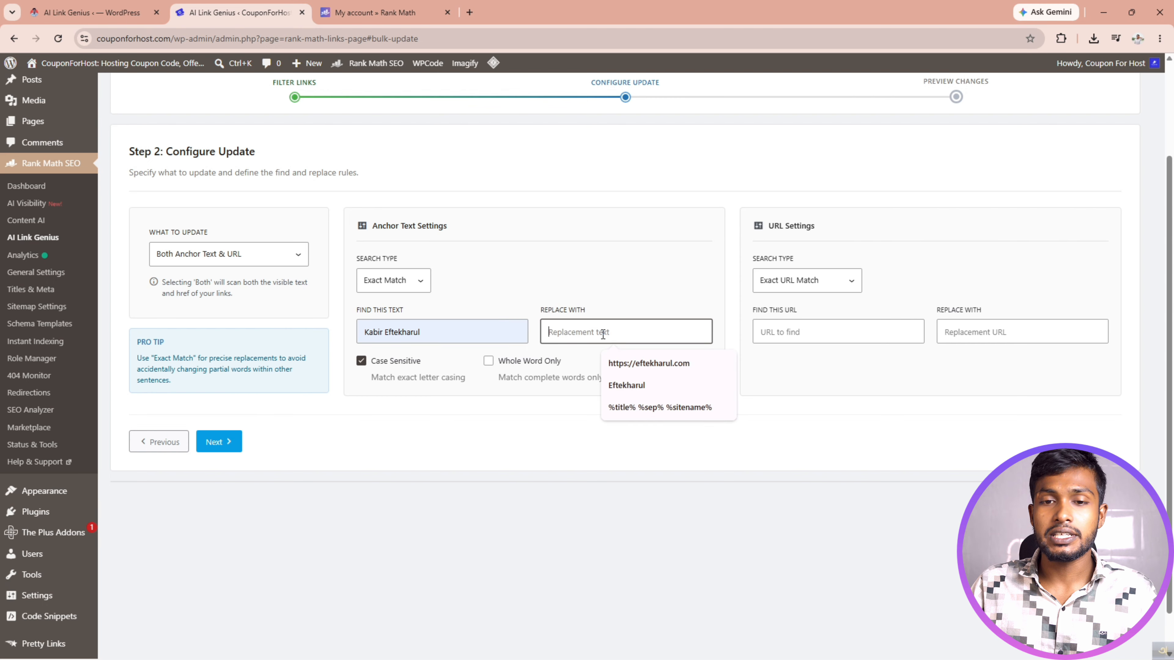
{"action": "left_click", "coordinate": [625, 385]}
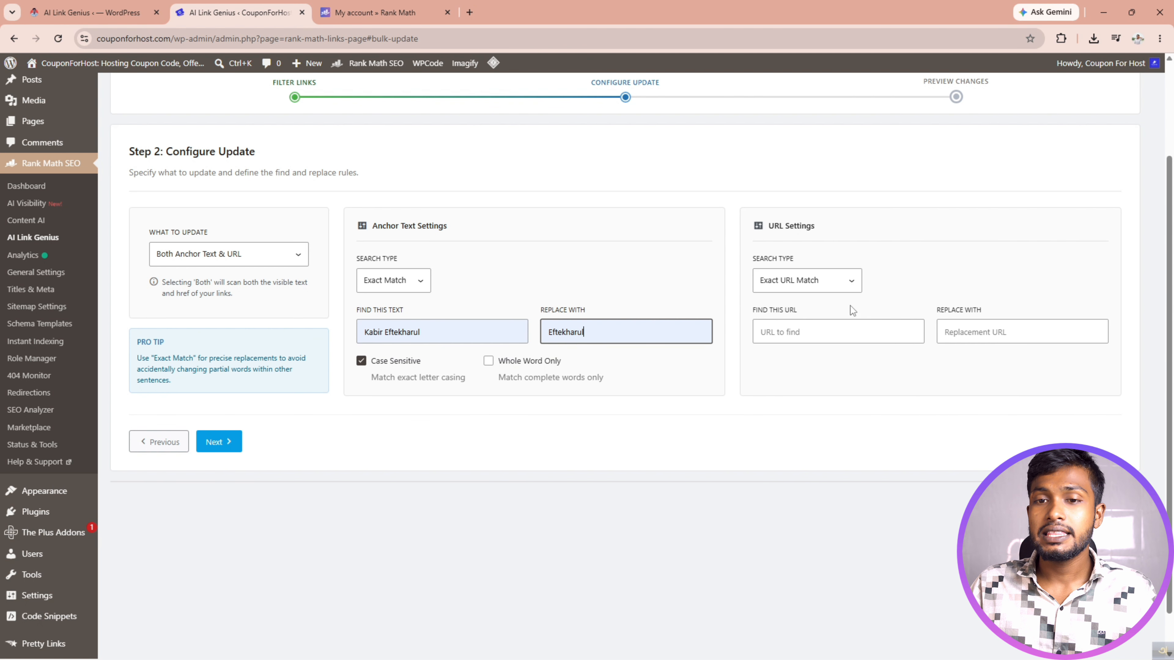
- Set the URL rule to replace the personal subdomain address with its main-domain address, and generate a preview of the changes
{"action": "left_click", "coordinate": [818, 339]}
{"action": "left_click", "coordinate": [850, 366]}
{"action": "left_click", "coordinate": [1003, 332]}
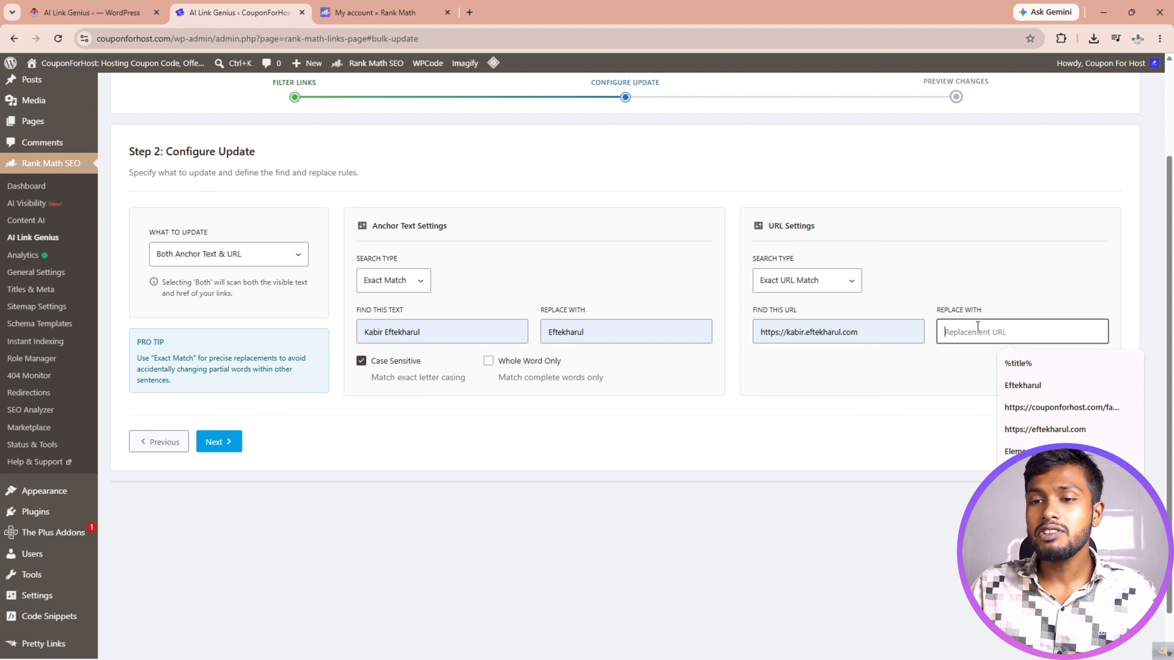
{"action": "left_click", "coordinate": [1045, 429]}
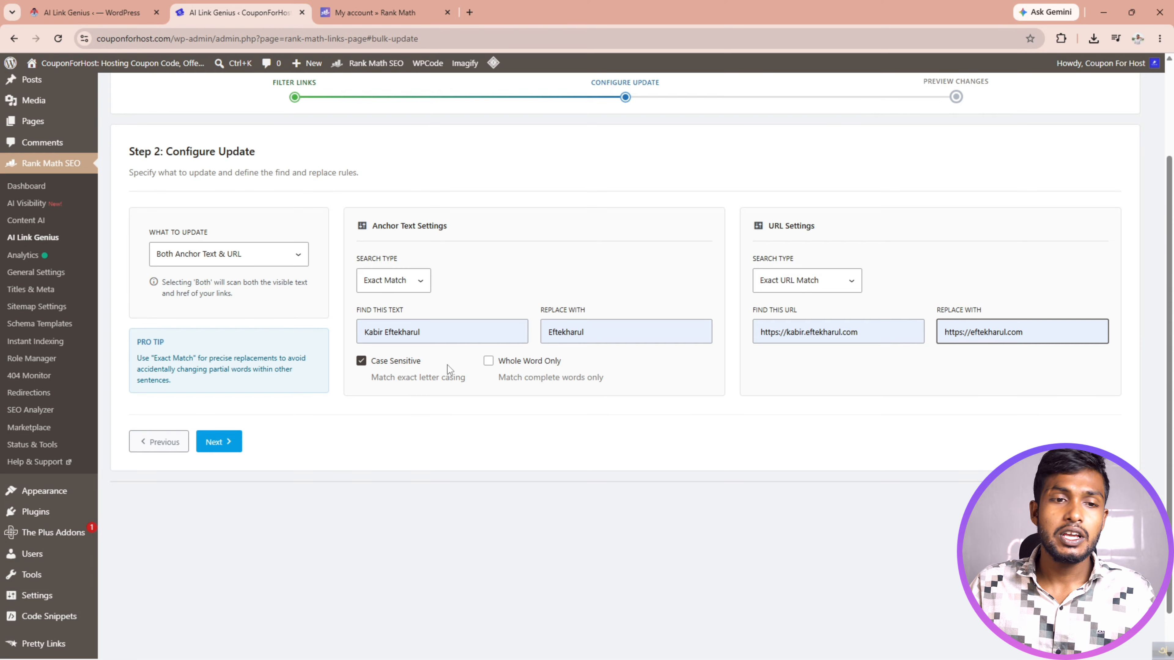
{"action": "left_click", "coordinate": [230, 445]}
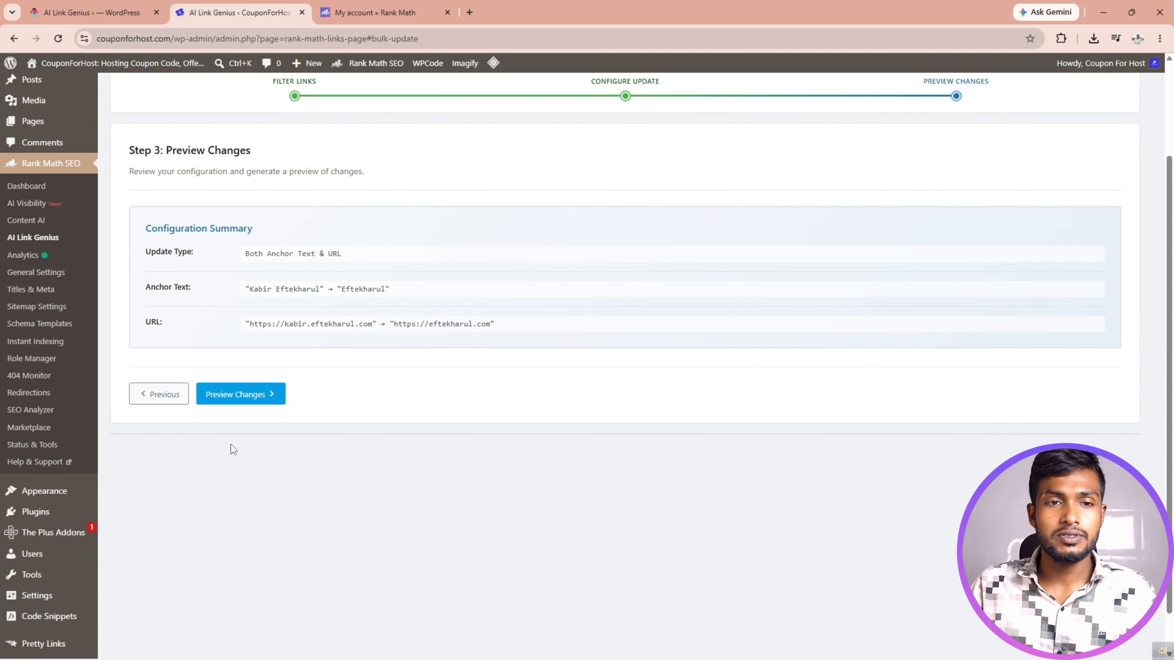
{"action": "left_click", "coordinate": [240, 406]}
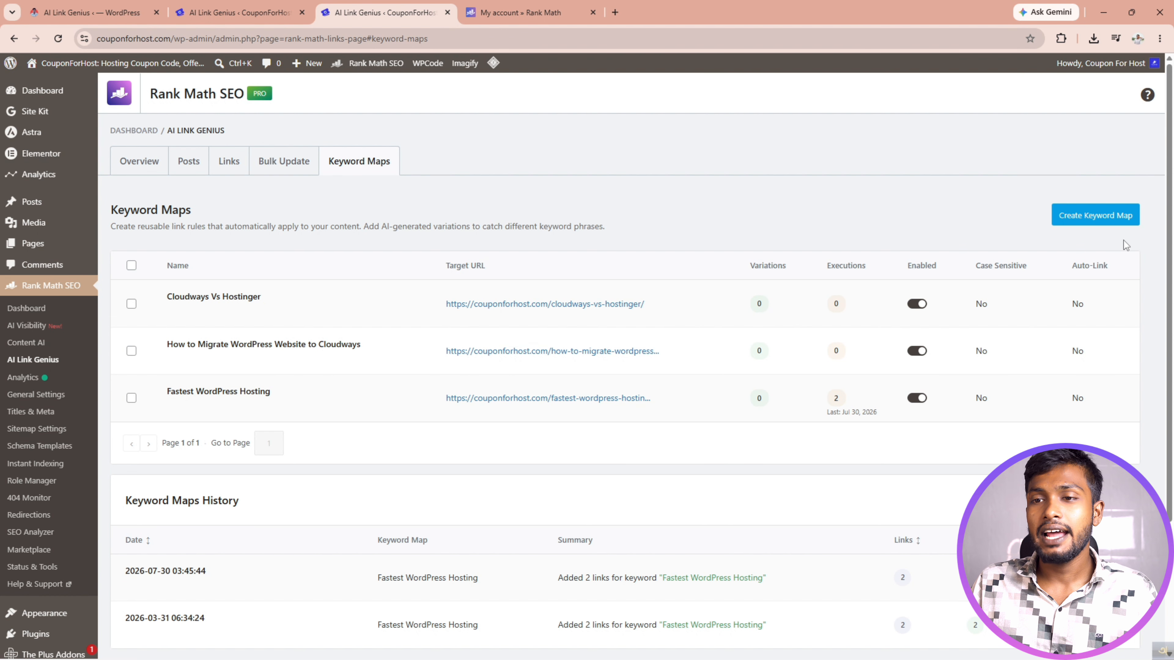
{"action": "left_click", "coordinate": [1102, 227]}
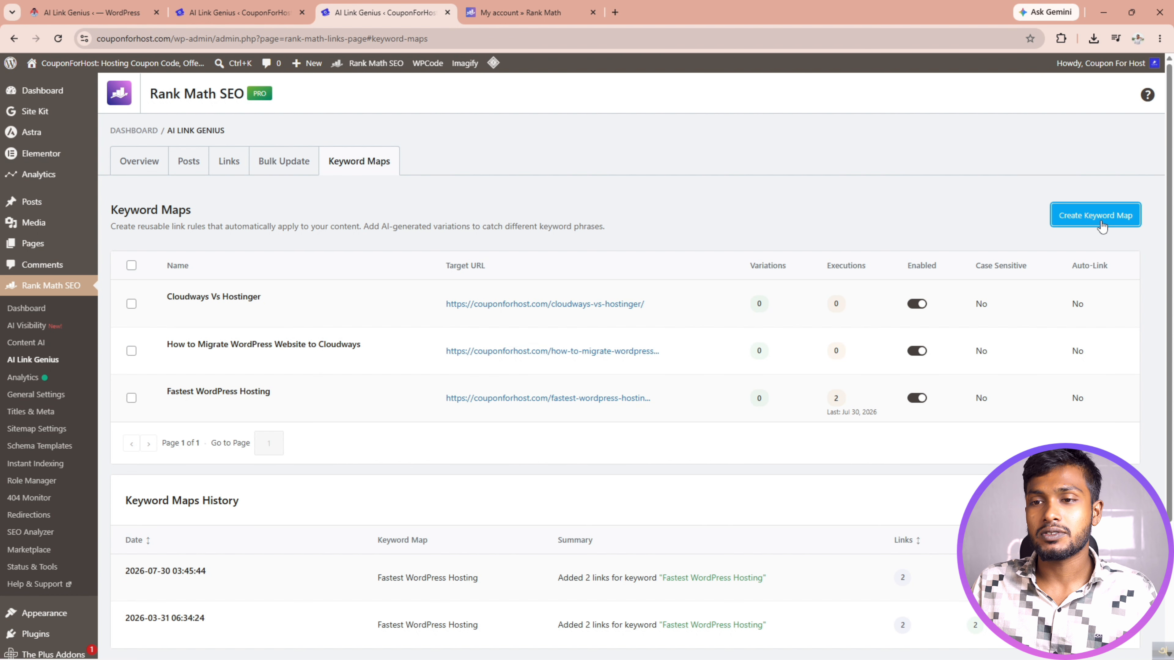
{"action": "left_click", "coordinate": [716, 353]}
{"action": "type", "text": "https://couponforhost.com/how-to-connect-namecheap-domain-with-hostinger/"}
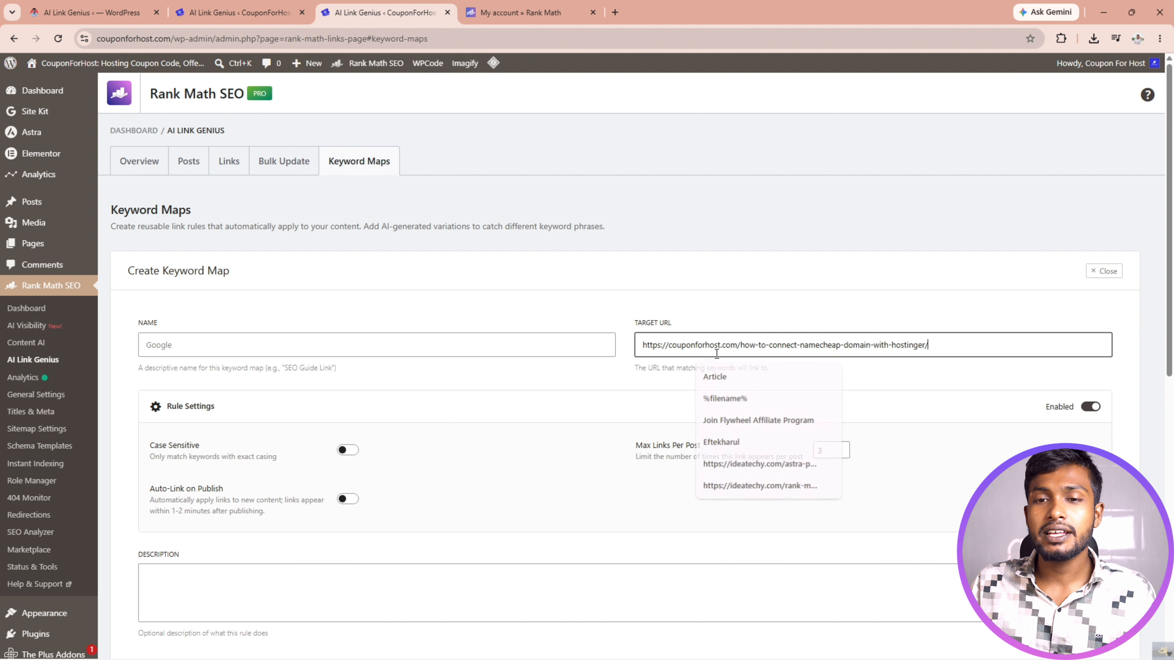
{"action": "left_click", "coordinate": [220, 340]}
{"action": "type", "text": "Name"}
{"action": "type", "text": "cheap Domain"}
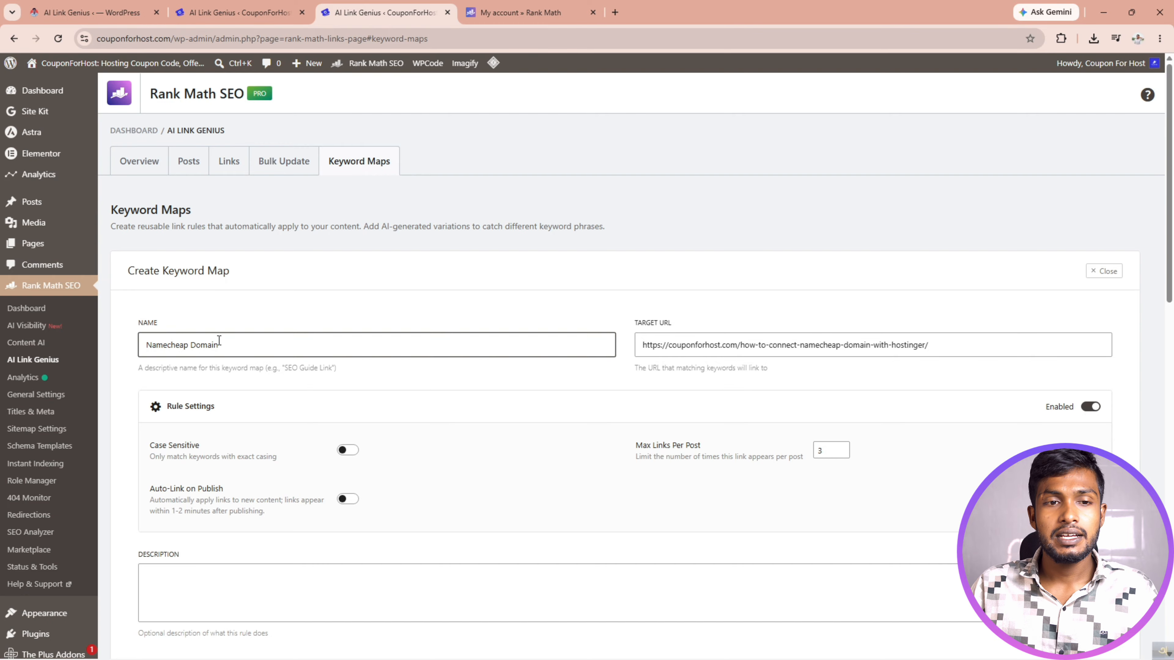
- Save the new Namecheap Domain keyword map and generate a preview of the links it would add
{"action": "scroll", "coordinate": [306, 330], "scroll_direction": "down", "scroll_amount": 12}
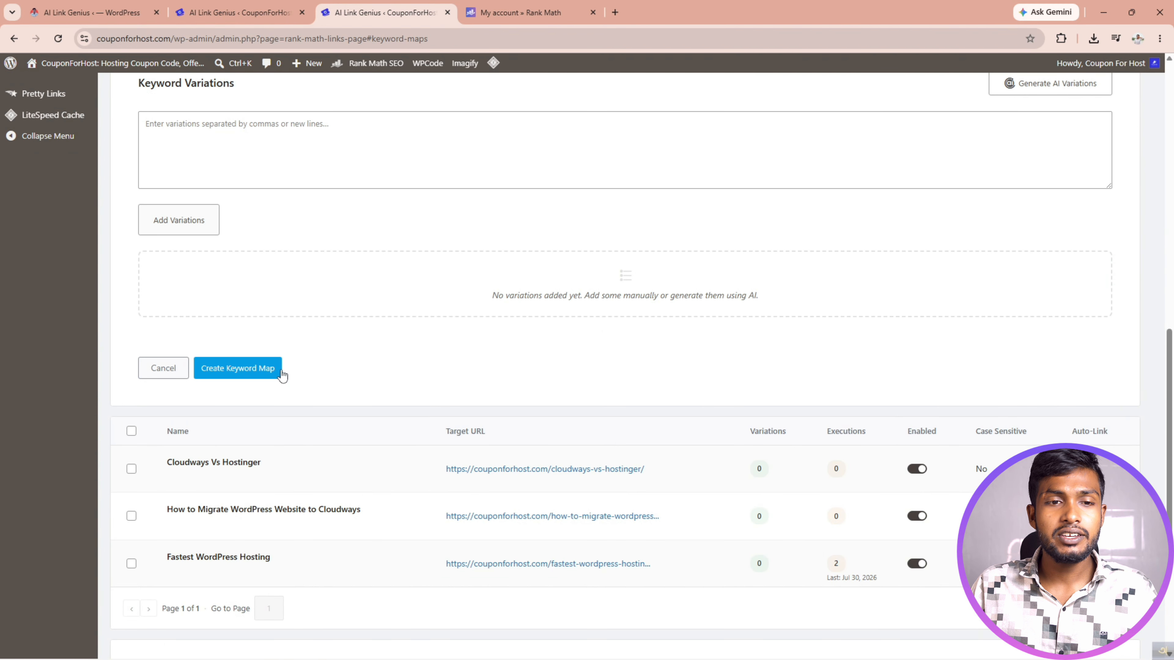
{"action": "left_click", "coordinate": [268, 371]}
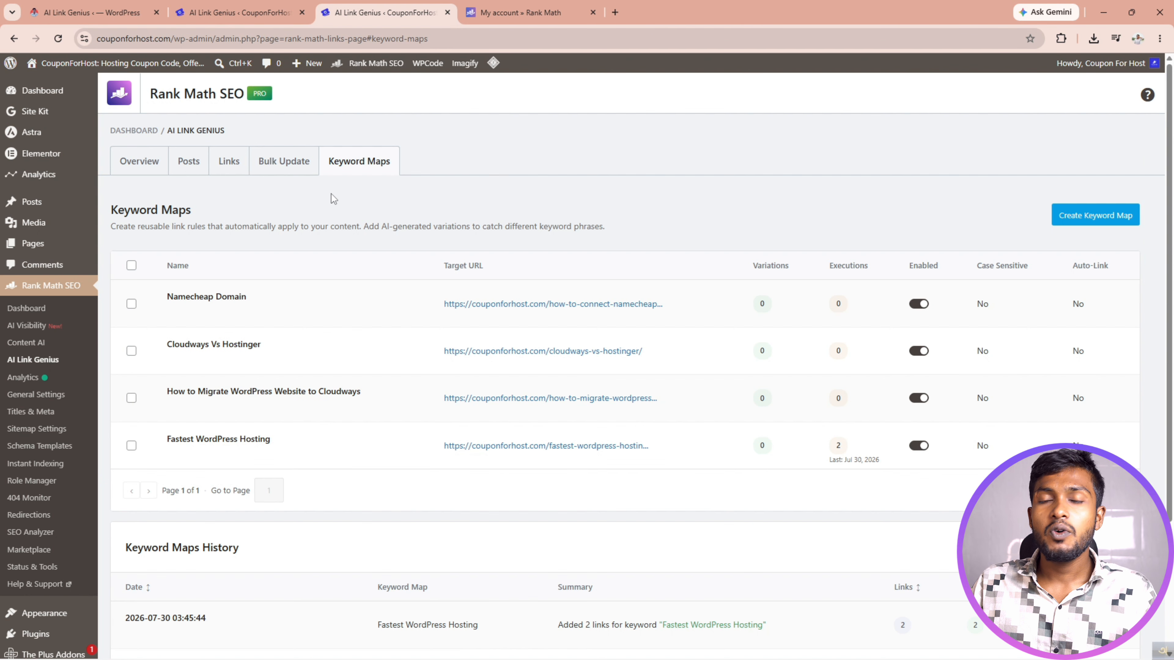
{"action": "mouse_move", "coordinate": [202, 313]}
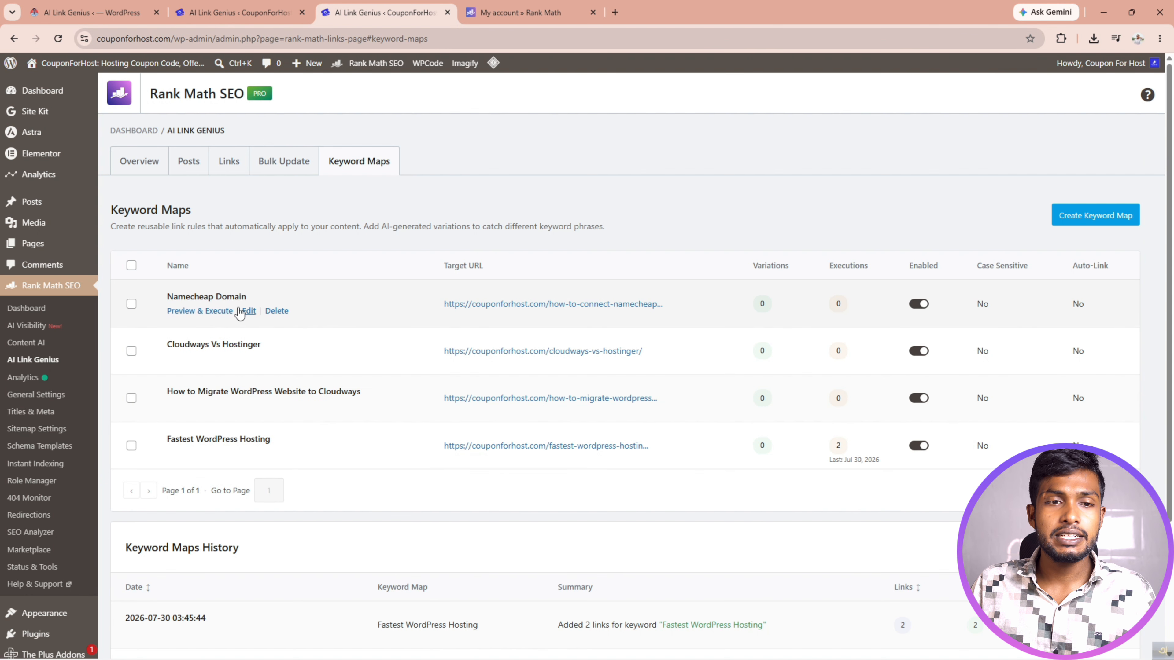
{"action": "left_click", "coordinate": [204, 313]}
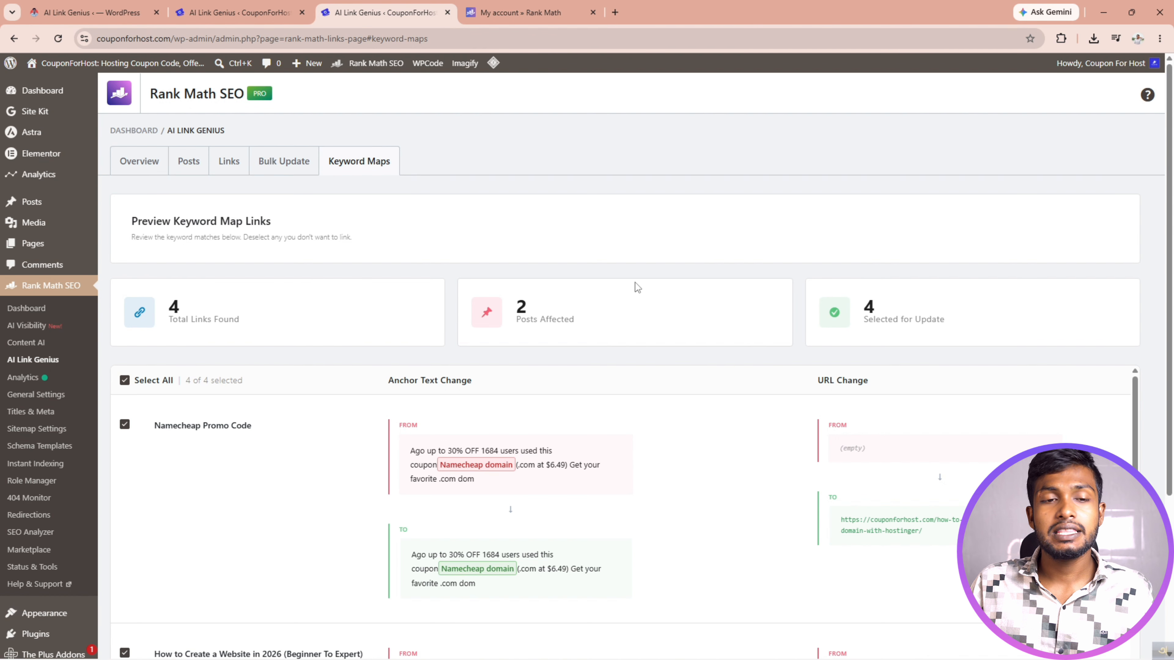
- Select all keyword matches in the Namecheap Domain link preview and apply the changes to the posts
{"action": "scroll", "coordinate": [561, 301], "scroll_direction": "down", "scroll_amount": 4}
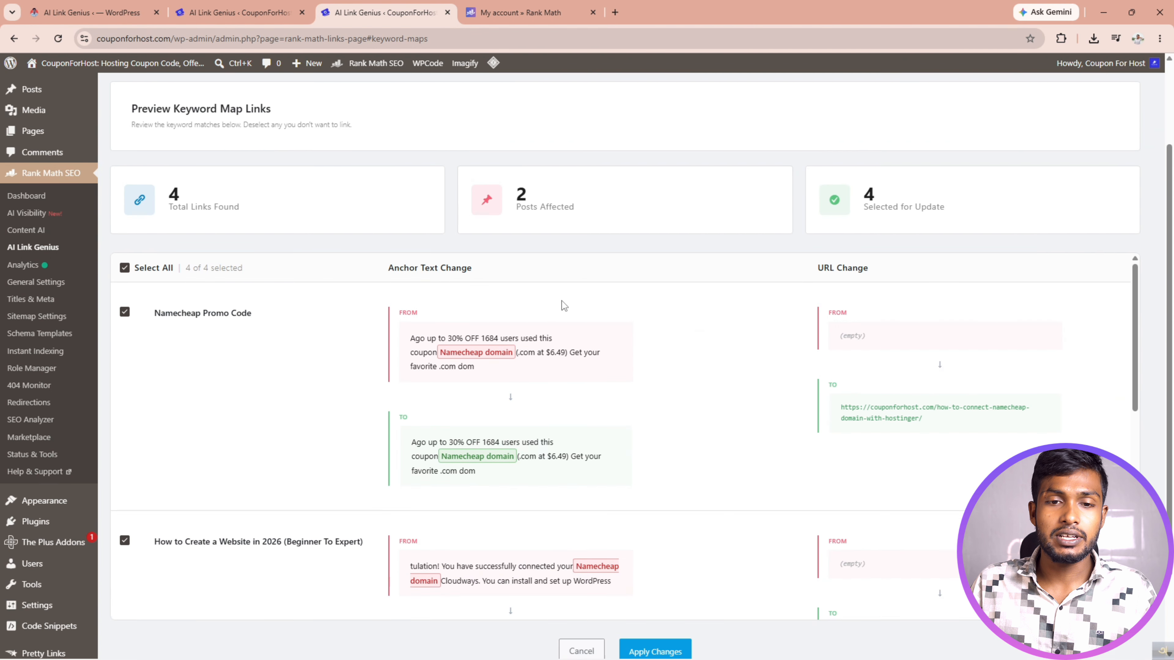
{"action": "left_click", "coordinate": [125, 319]}
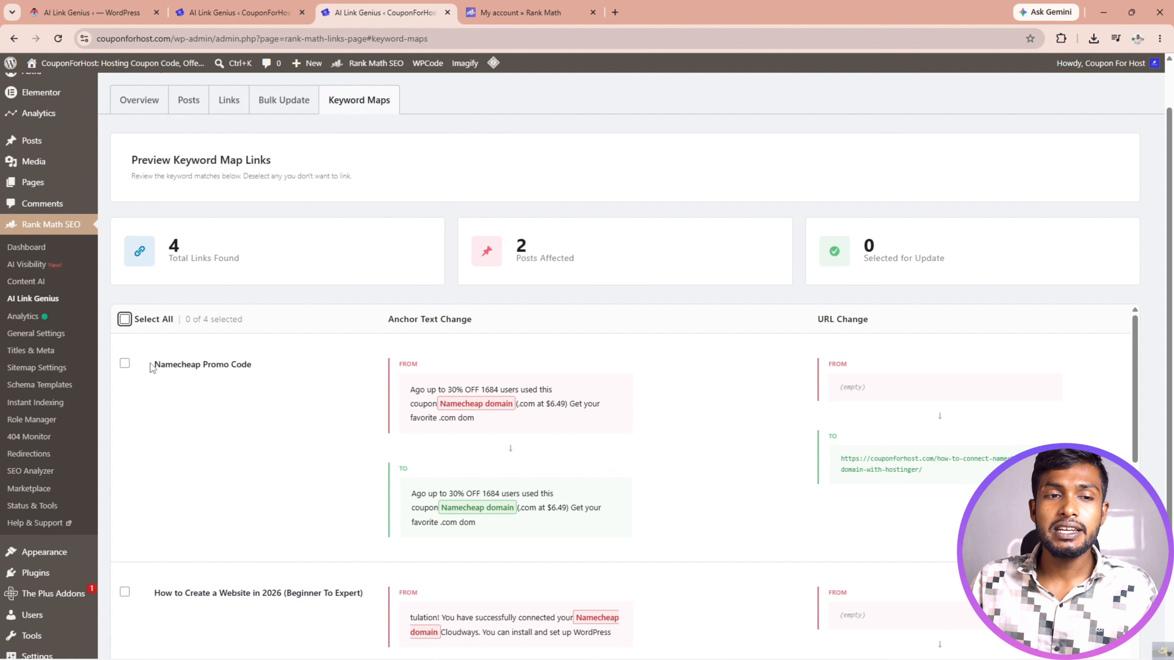
{"action": "left_click", "coordinate": [125, 319]}
{"action": "scroll", "coordinate": [678, 437], "scroll_direction": "down", "scroll_amount": 10}
{"action": "left_click", "coordinate": [673, 556]}
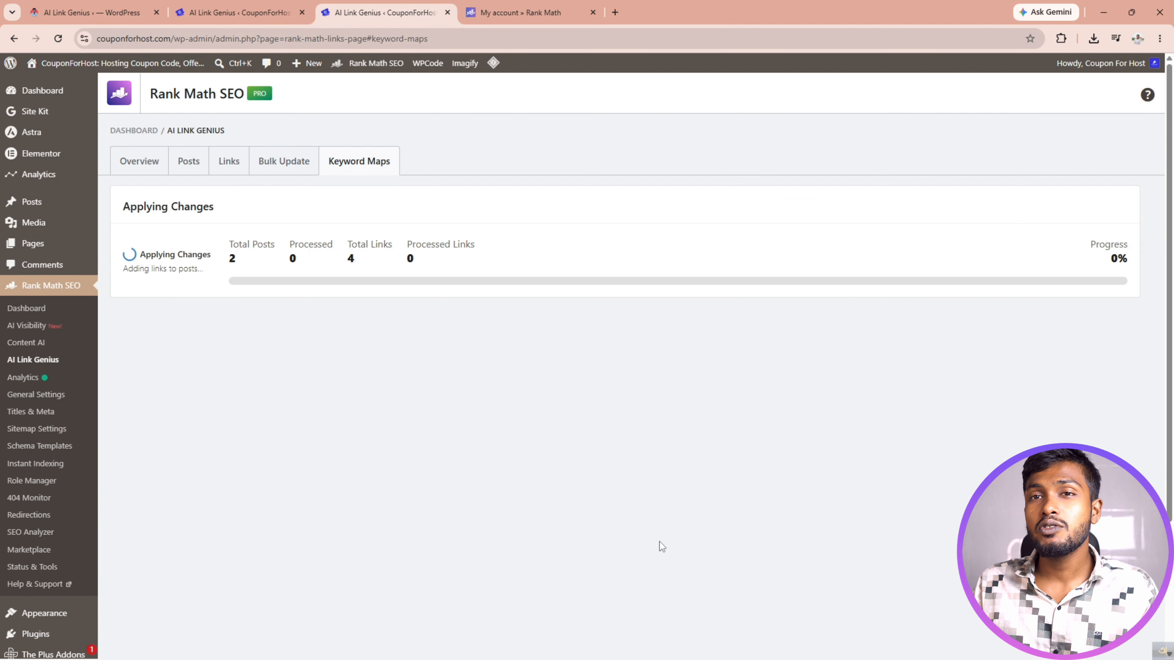